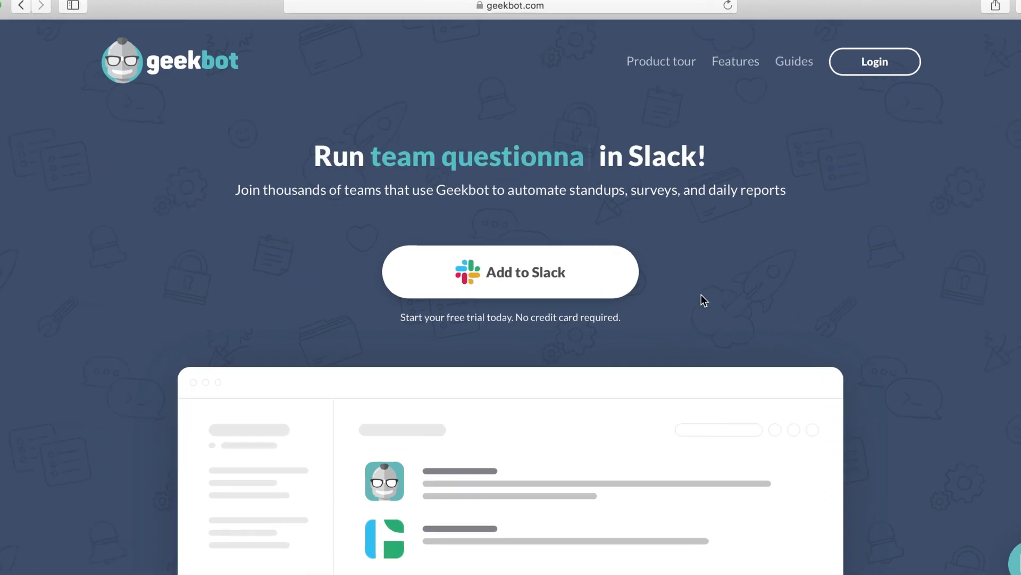
Step: Add Geekbot to Slack and grant it access to the Space Inc. workspace
{"action": "left_click", "coordinate": [521, 271]}
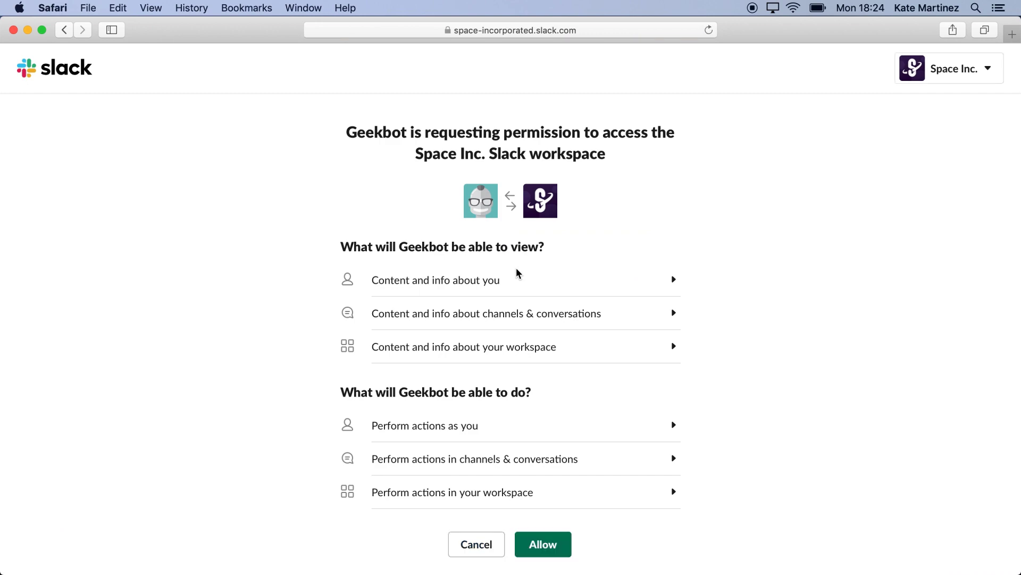
{"action": "left_click", "coordinate": [912, 75]}
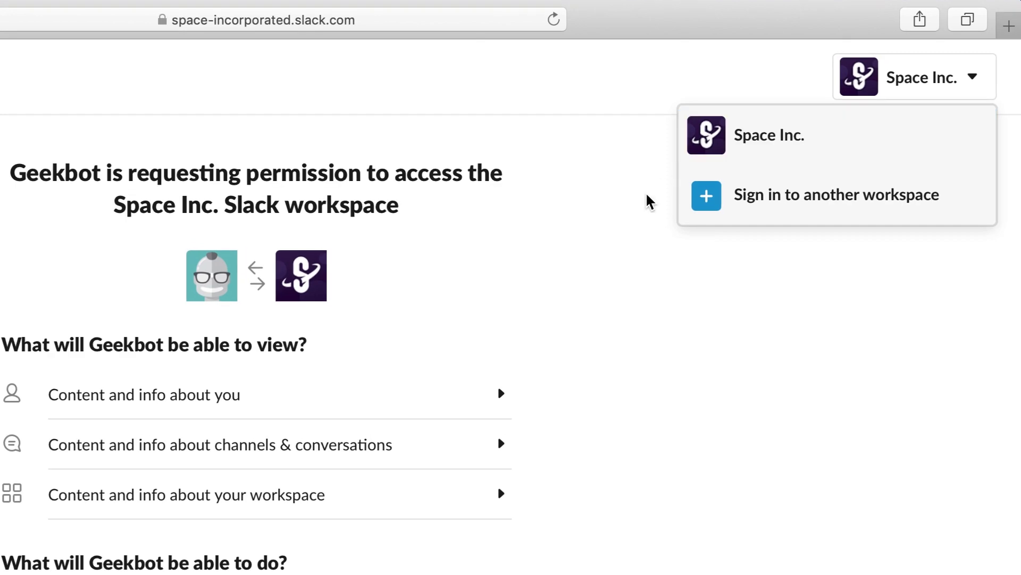
{"action": "left_click", "coordinate": [585, 256]}
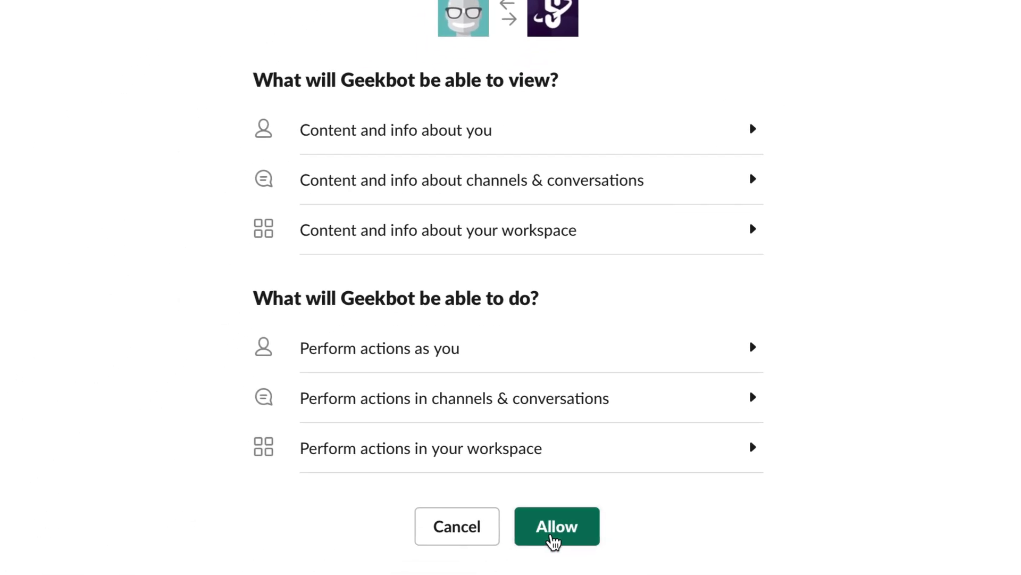
{"action": "left_click", "coordinate": [554, 541]}
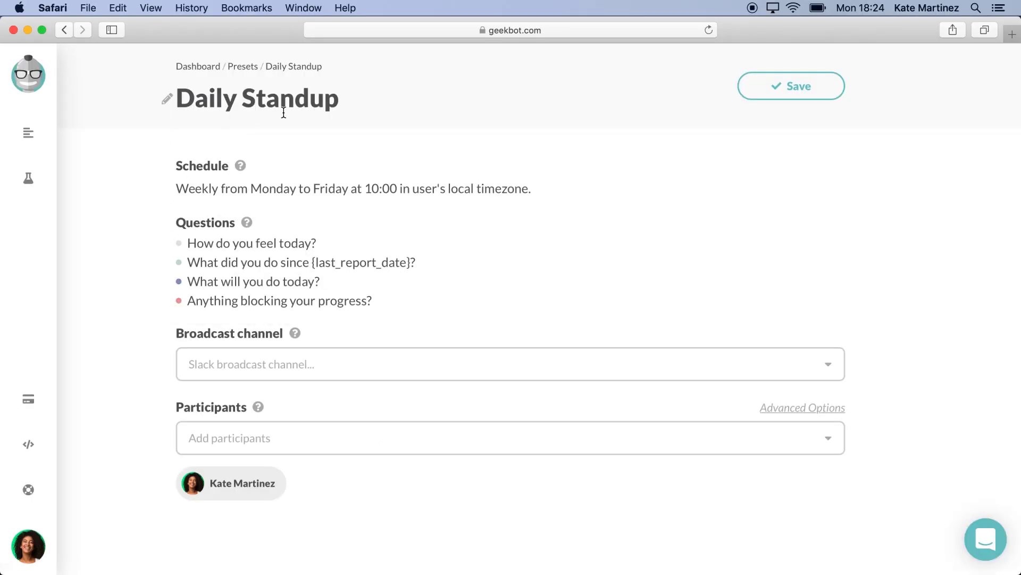
Step: Open the Daily Standup's schedule settings and keep its repeat period on Weekly
{"action": "left_click", "coordinate": [168, 103]}
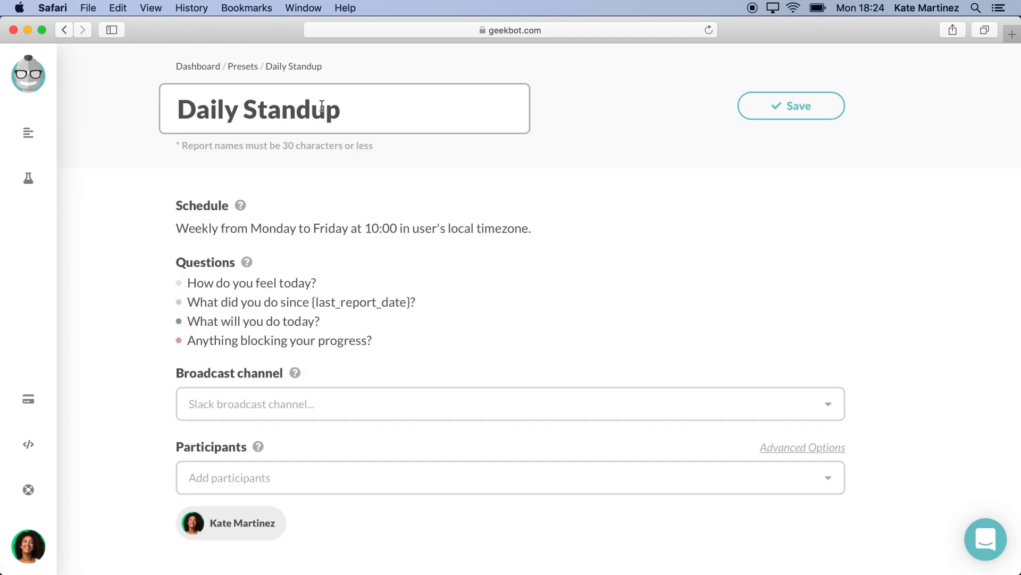
{"action": "left_click", "coordinate": [439, 171]}
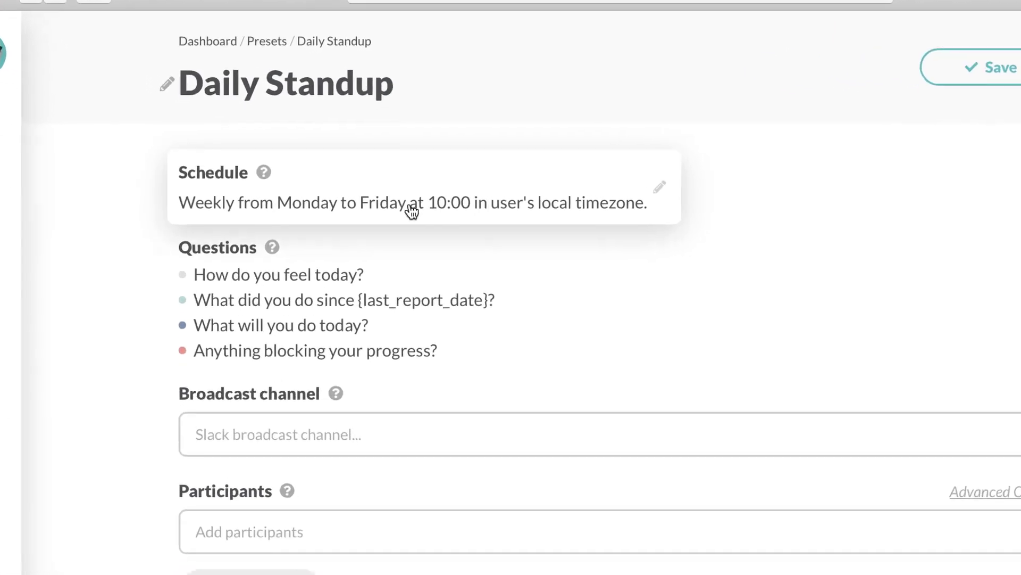
{"action": "left_click", "coordinate": [390, 190]}
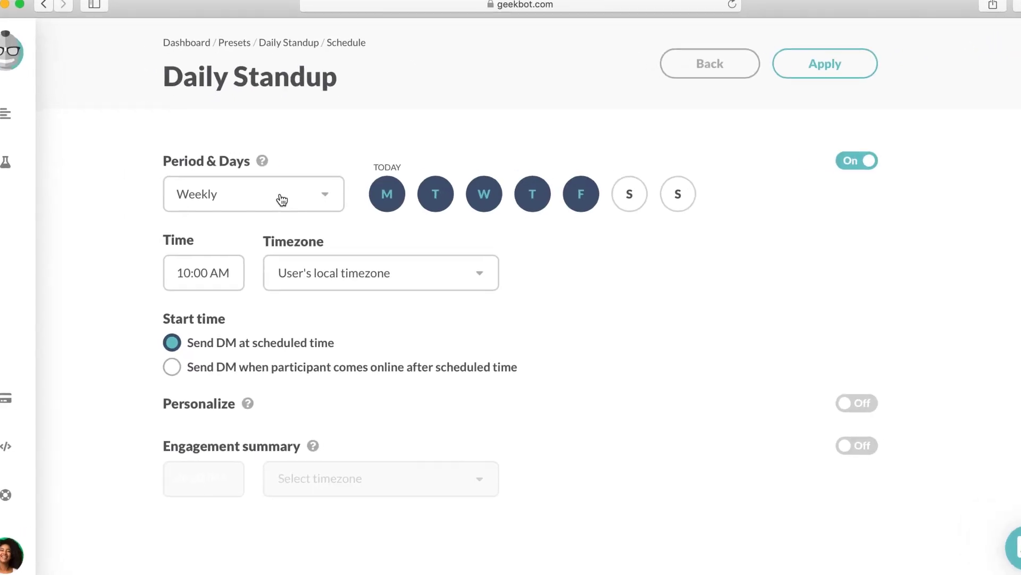
{"action": "left_click", "coordinate": [281, 199]}
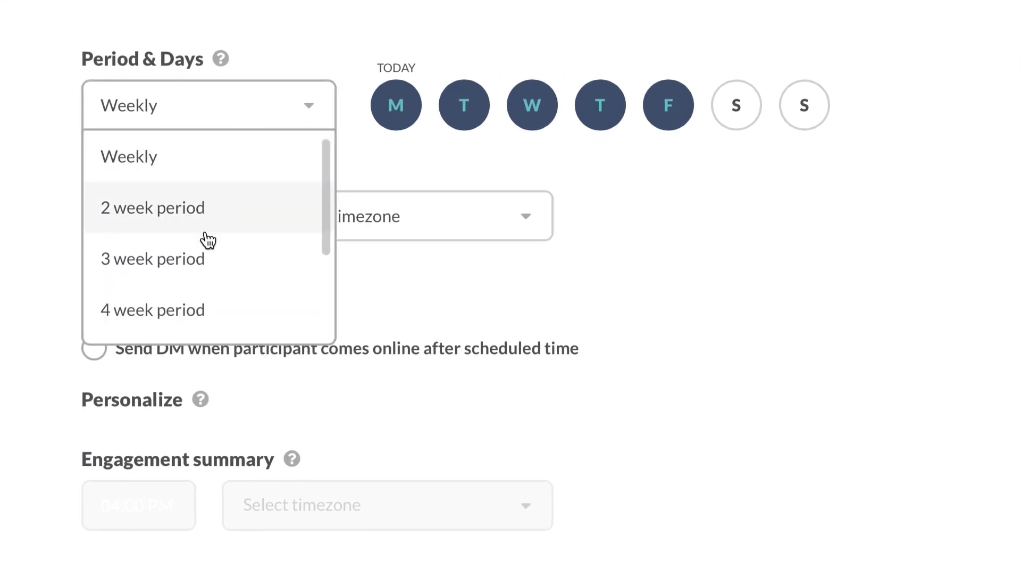
{"action": "scroll", "coordinate": [204, 261], "scroll_direction": "down", "scroll_amount": 3}
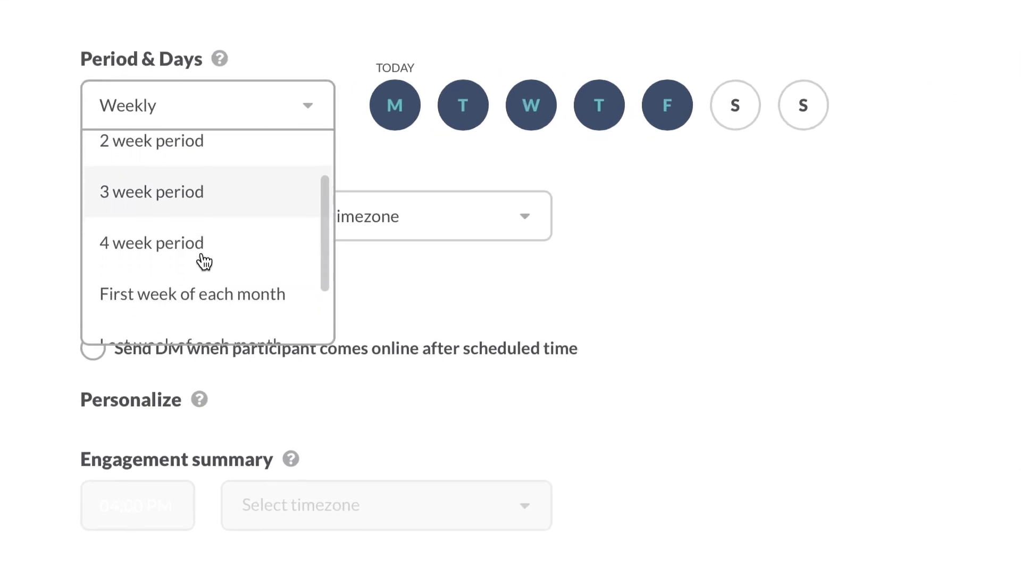
{"action": "scroll", "coordinate": [204, 260], "scroll_direction": "down", "scroll_amount": 2}
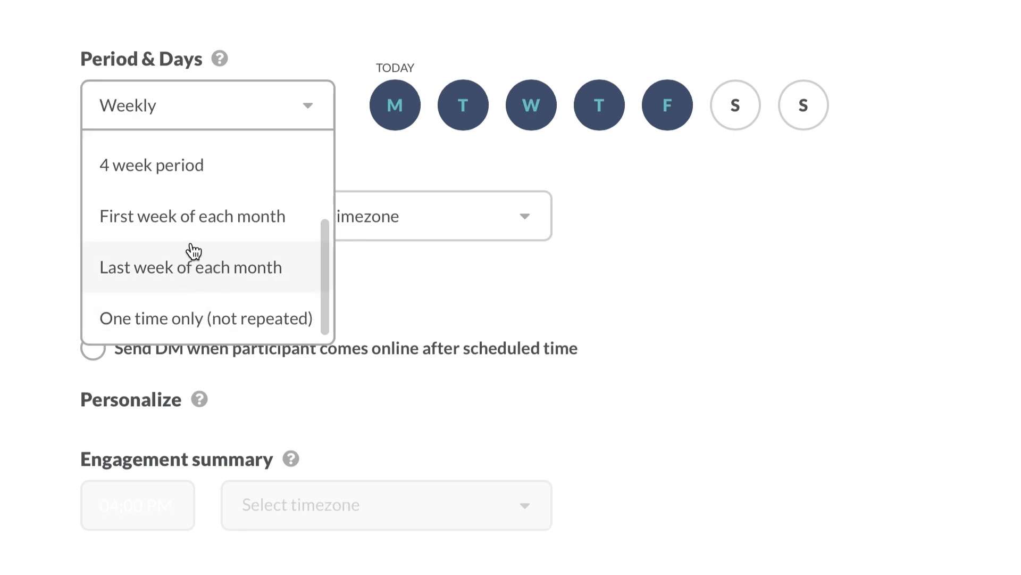
{"action": "scroll", "coordinate": [194, 251], "scroll_direction": "up", "scroll_amount": 5}
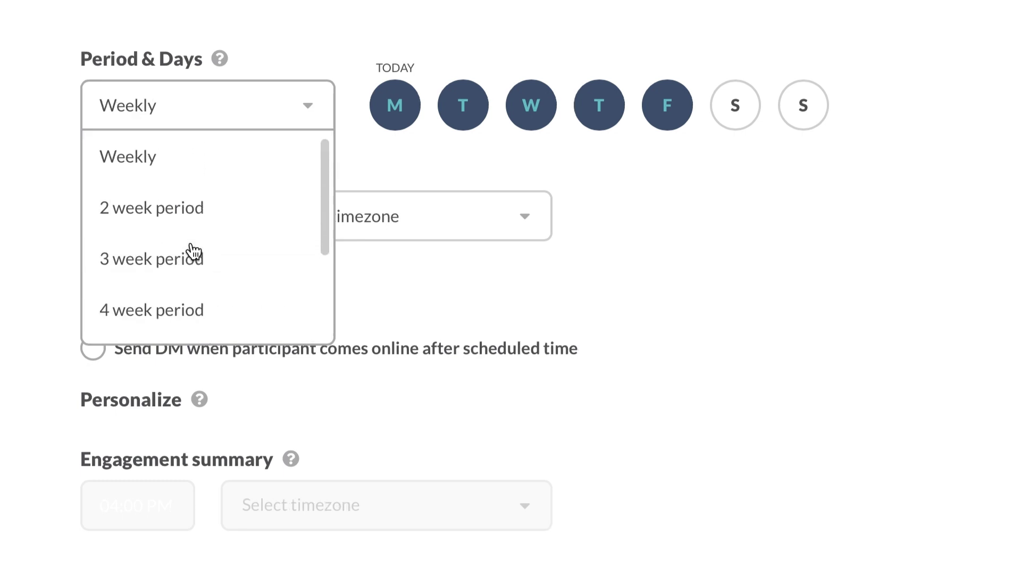
{"action": "left_click", "coordinate": [182, 166]}
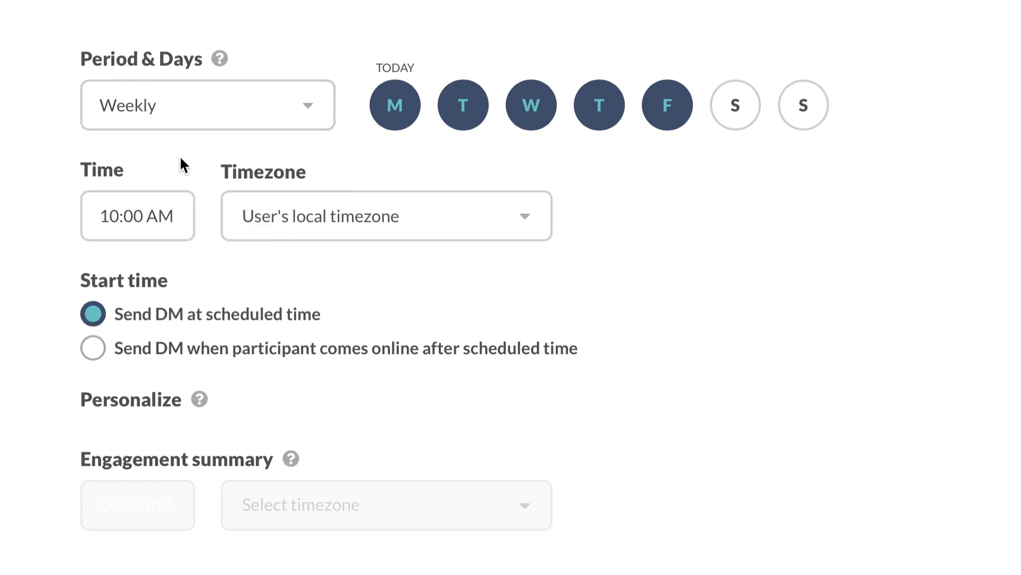
Step: Set the standup time to 09:00 AM with the user's local timezone
{"action": "left_click", "coordinate": [116, 217]}
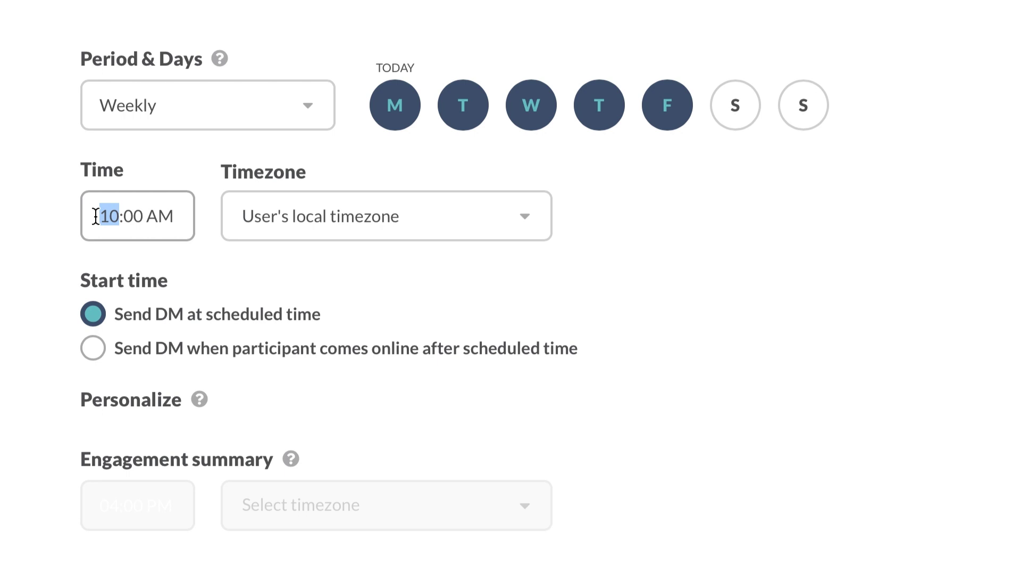
{"action": "type", "text": "09"}
{"action": "left_click", "coordinate": [35, 240]}
{"action": "left_click", "coordinate": [303, 230]}
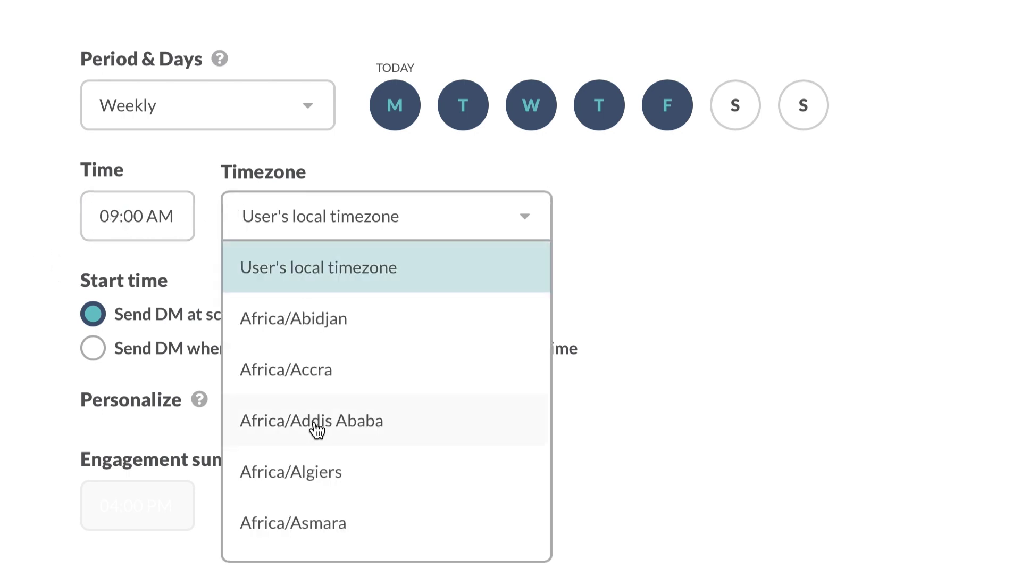
{"action": "left_click", "coordinate": [349, 277]}
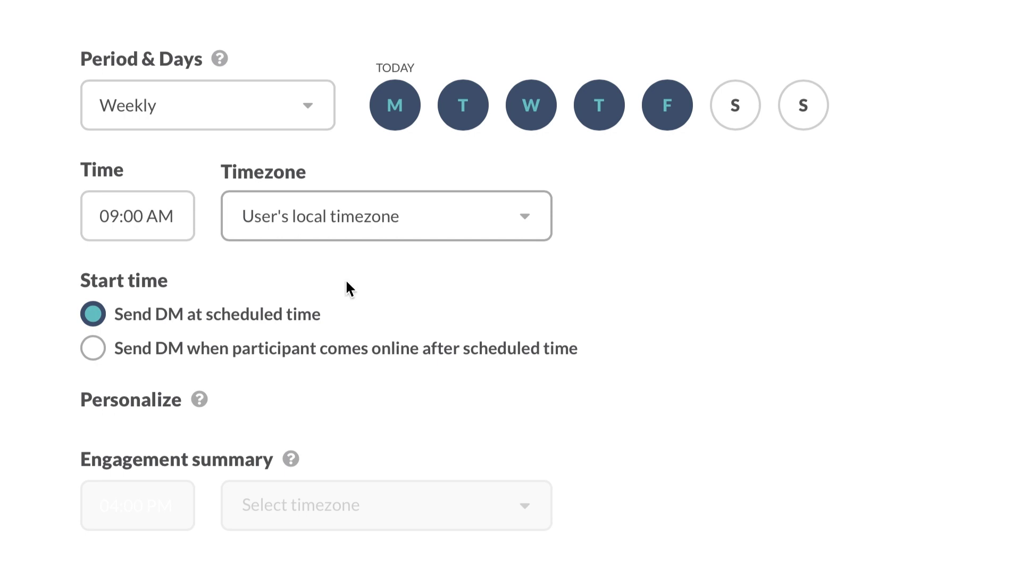
Step: Set the start time option to send the DM at the scheduled time and apply the schedule
{"action": "left_click", "coordinate": [99, 351]}
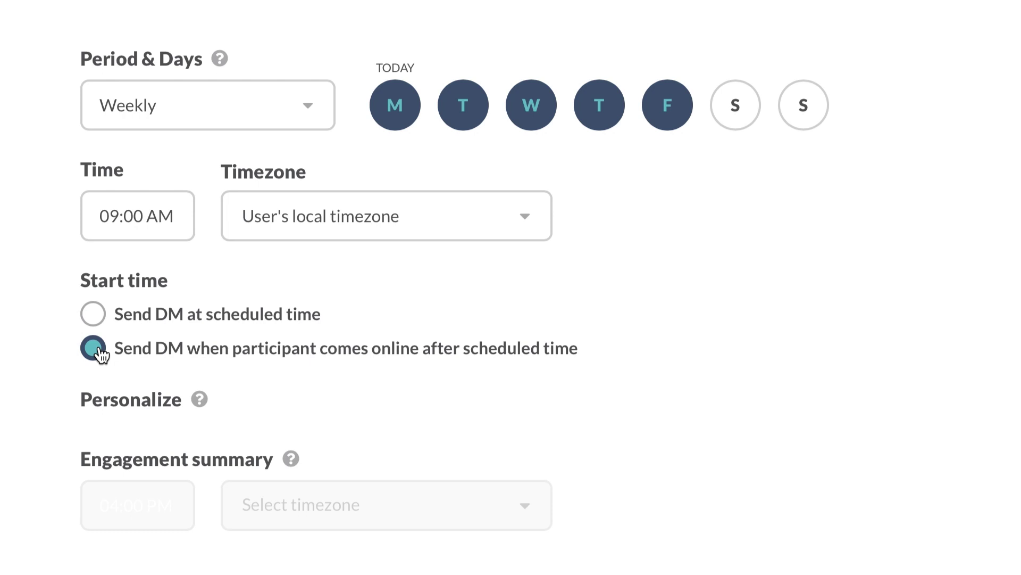
{"action": "left_click", "coordinate": [93, 315]}
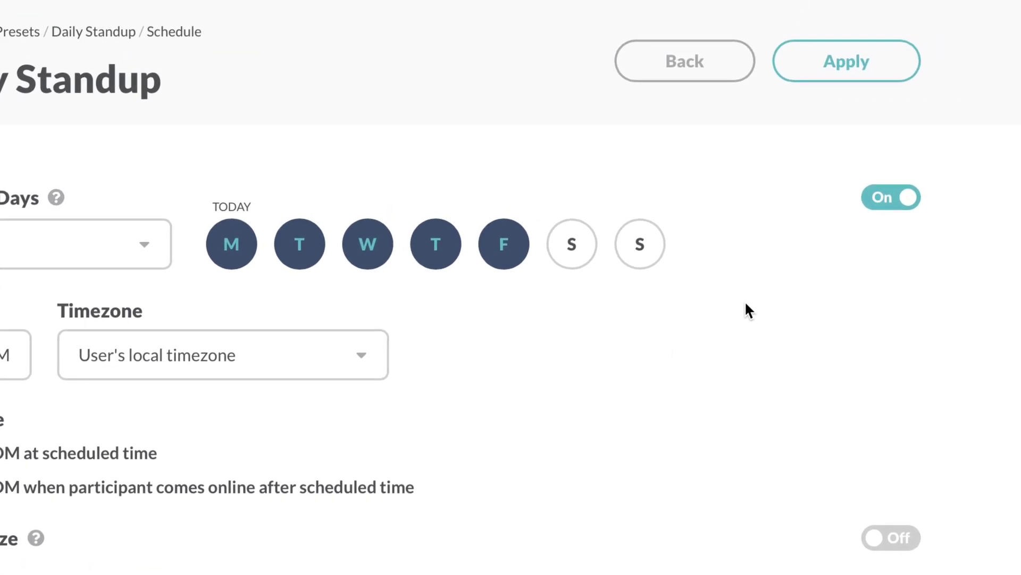
{"action": "left_click", "coordinate": [811, 77]}
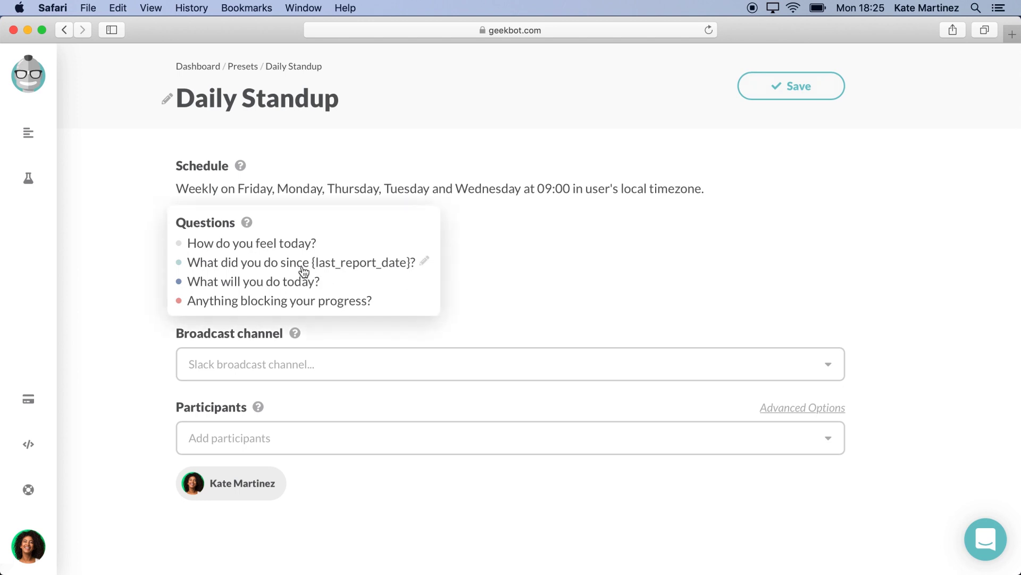
Step: Review the standup's intro message, questions and outro message, and apply them without edits
{"action": "left_click", "coordinate": [283, 265]}
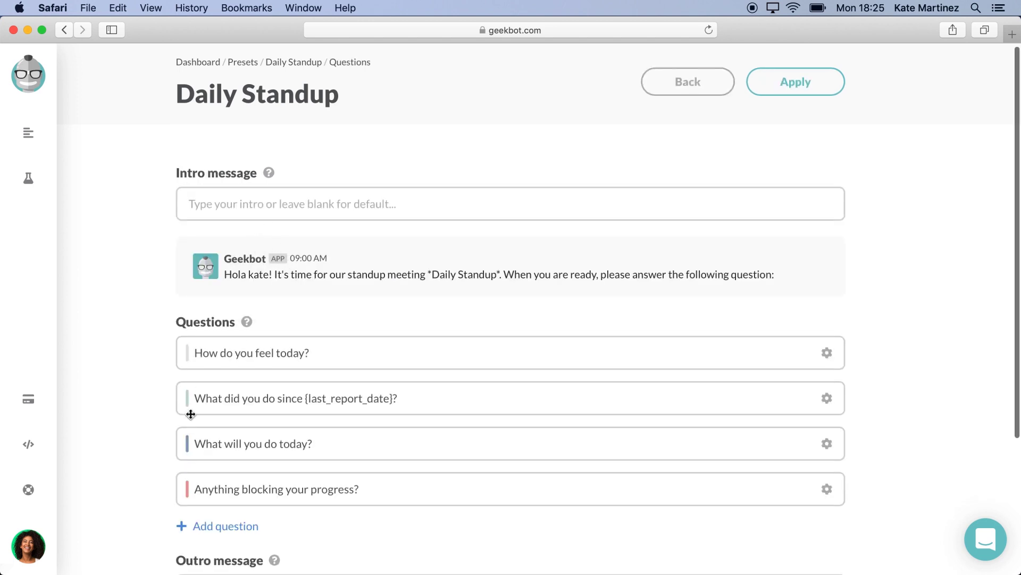
{"action": "scroll", "coordinate": [191, 413], "scroll_direction": "down", "scroll_amount": 5}
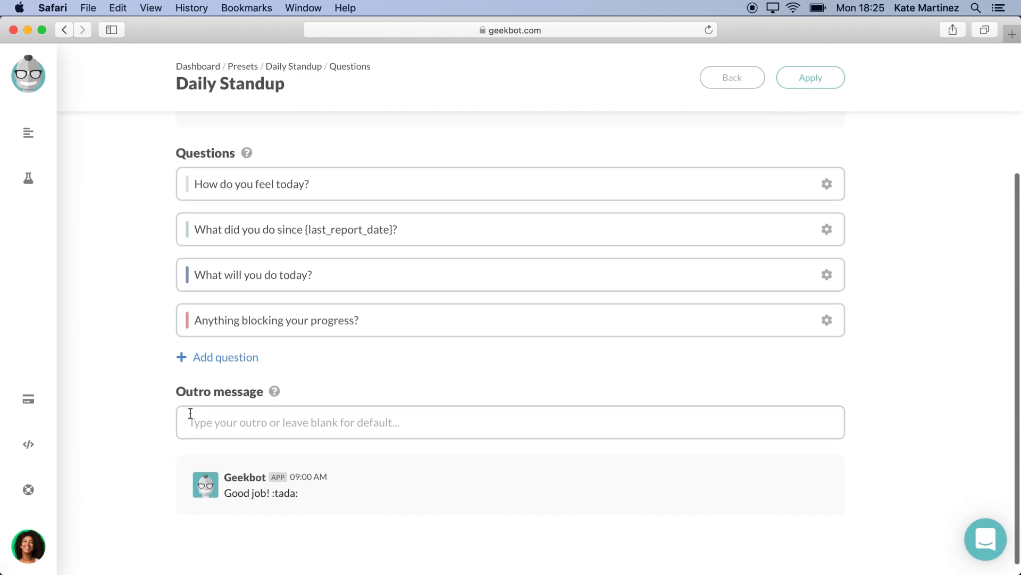
{"action": "scroll", "coordinate": [191, 413], "scroll_direction": "up", "scroll_amount": 4}
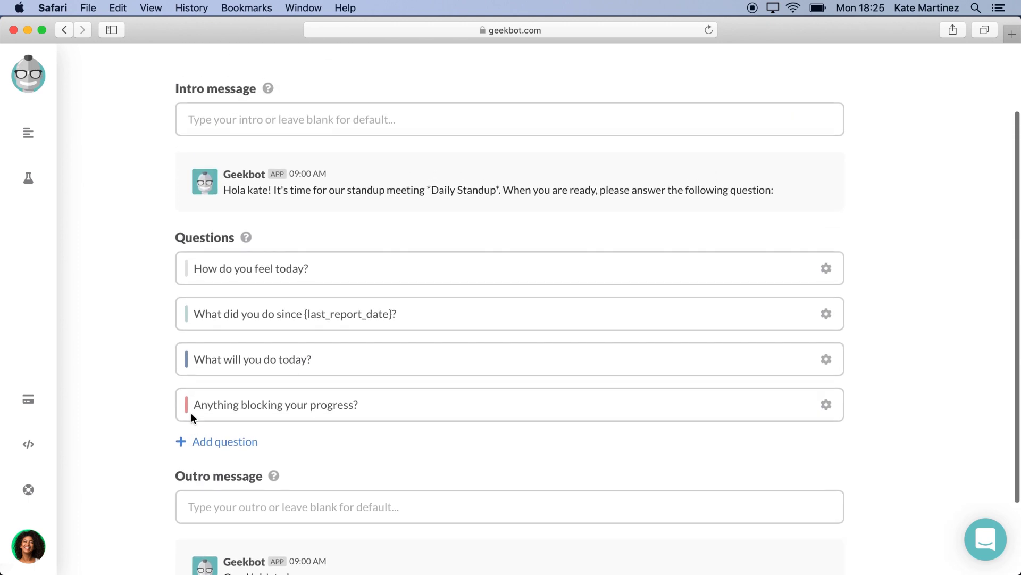
{"action": "scroll", "coordinate": [191, 413], "scroll_direction": "up", "scroll_amount": 2}
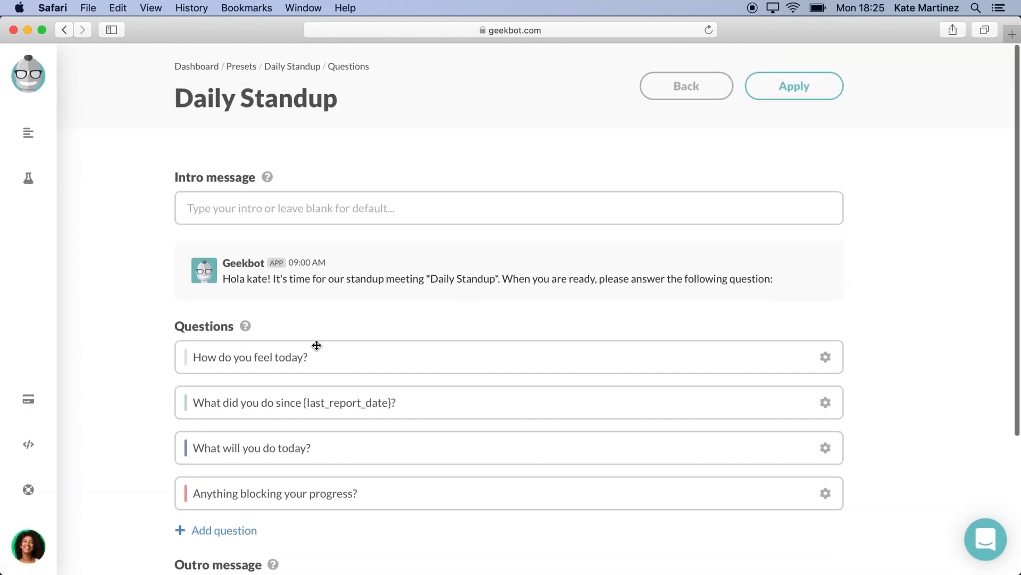
{"action": "left_click", "coordinate": [790, 87]}
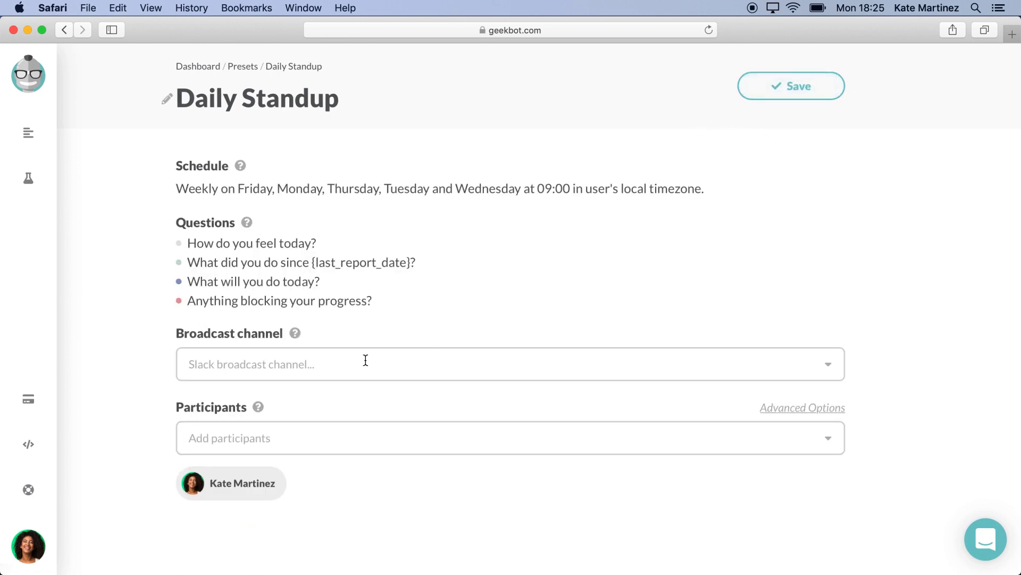
Step: Choose the status channel as the standup's Slack broadcast channel
{"action": "left_click", "coordinate": [312, 363]}
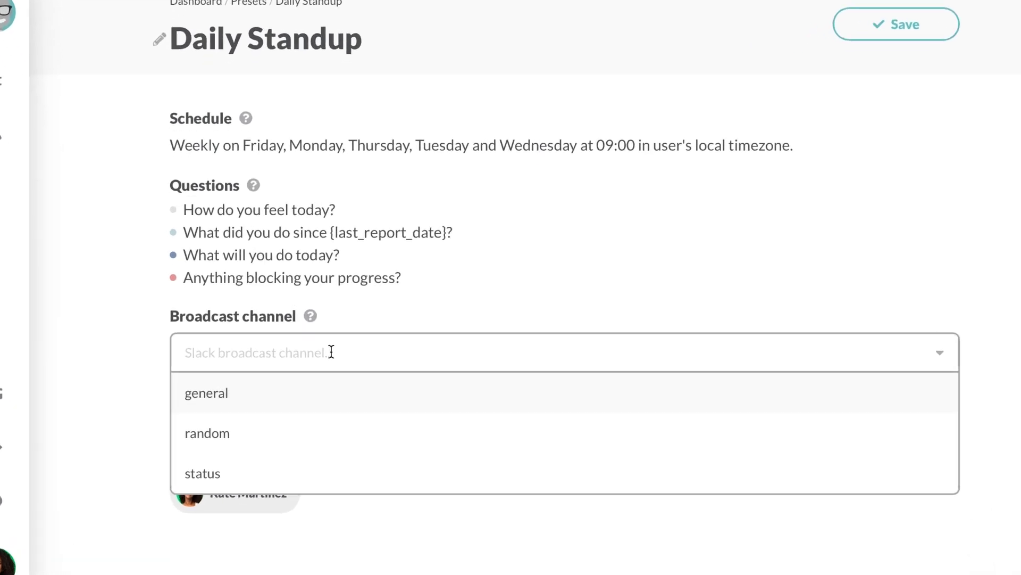
{"action": "type", "text": "st"}
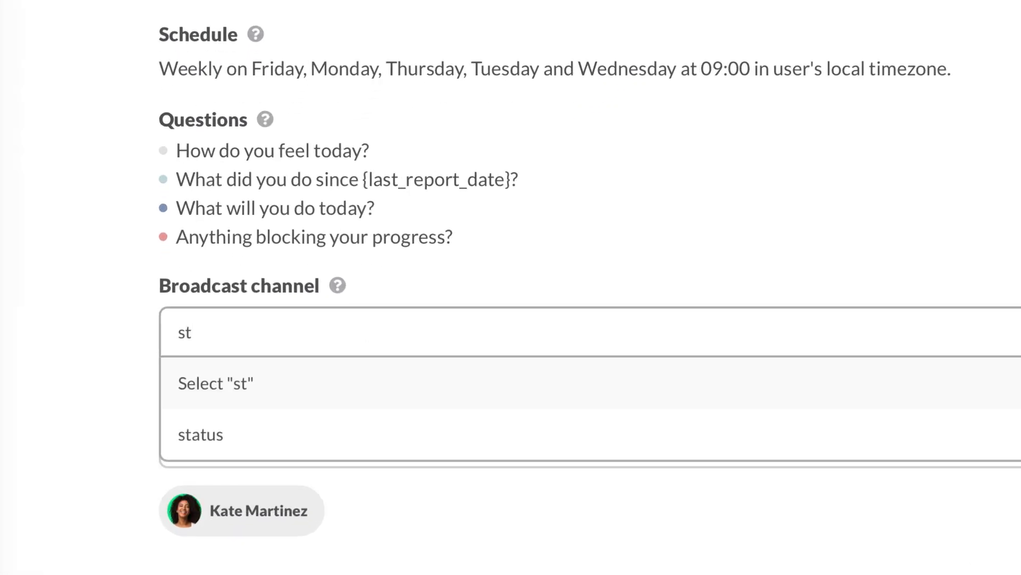
{"action": "left_click", "coordinate": [230, 436]}
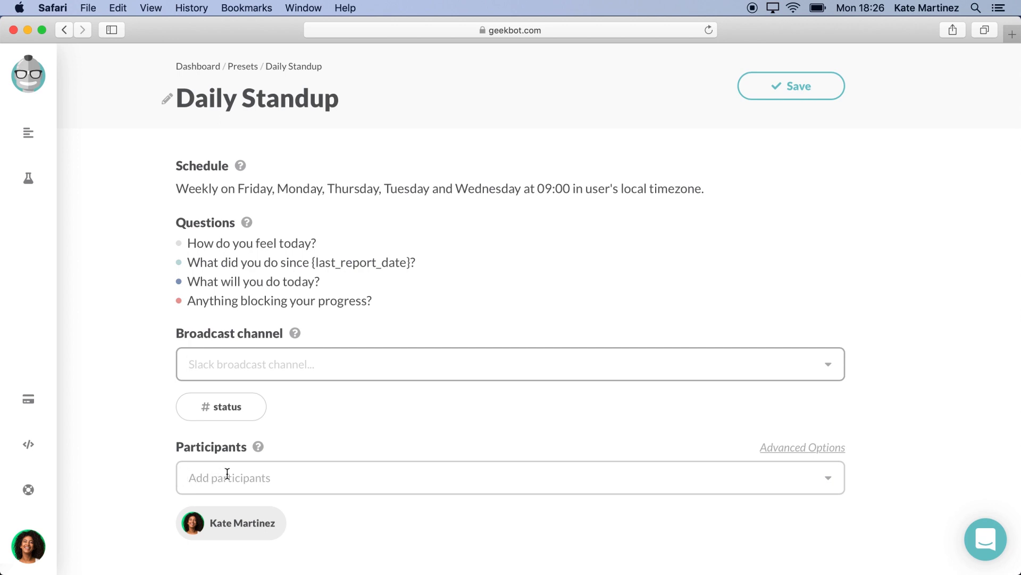
Step: Add two more workspace members as participants of the Daily Standup
{"action": "left_click", "coordinate": [313, 477]}
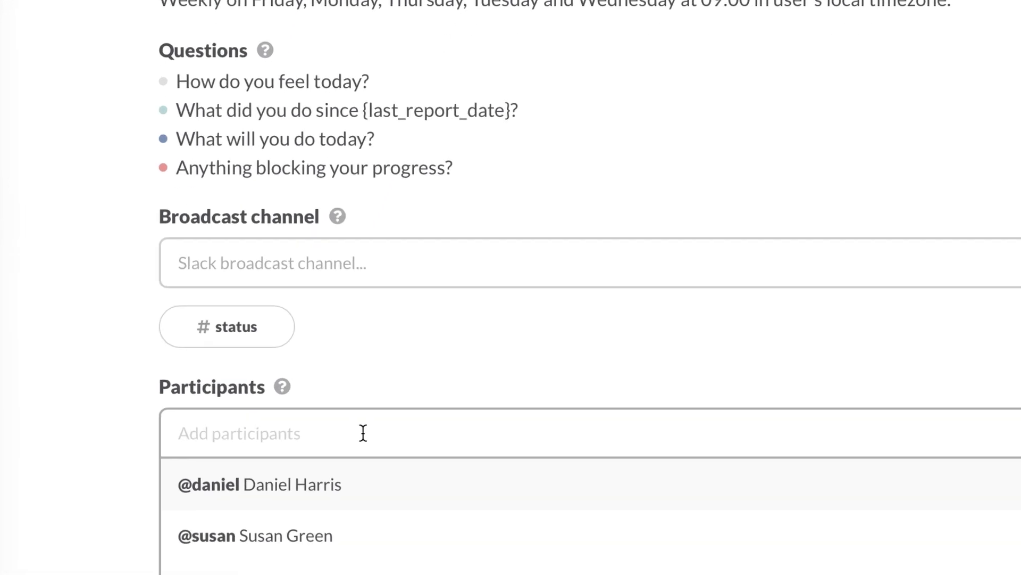
{"action": "scroll", "coordinate": [365, 517], "scroll_direction": "down", "scroll_amount": 1}
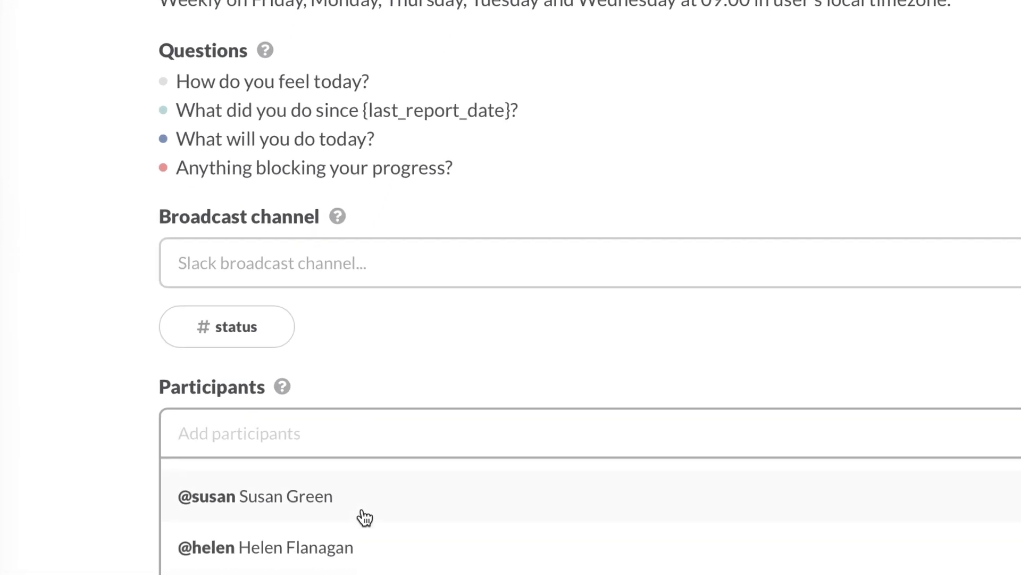
{"action": "scroll", "coordinate": [365, 517], "scroll_direction": "up", "scroll_amount": 1}
{"action": "left_click", "coordinate": [326, 544]}
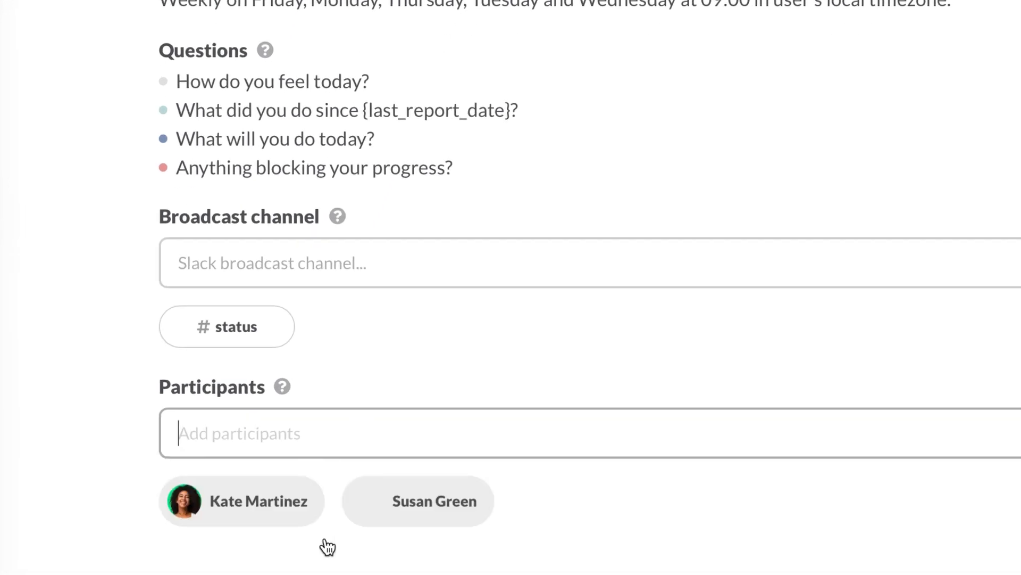
{"action": "left_click", "coordinate": [349, 422]}
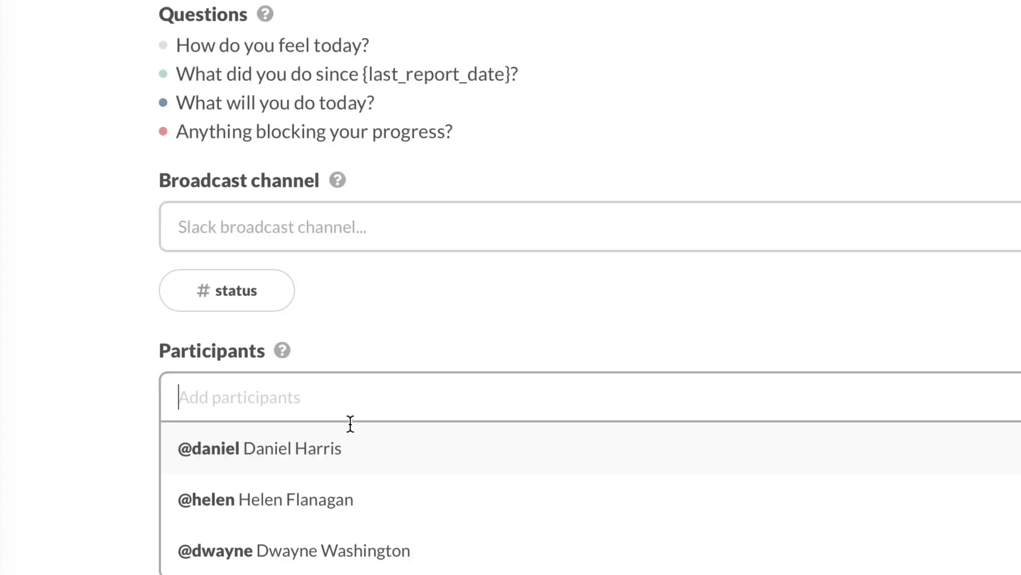
{"action": "type", "text": "br"}
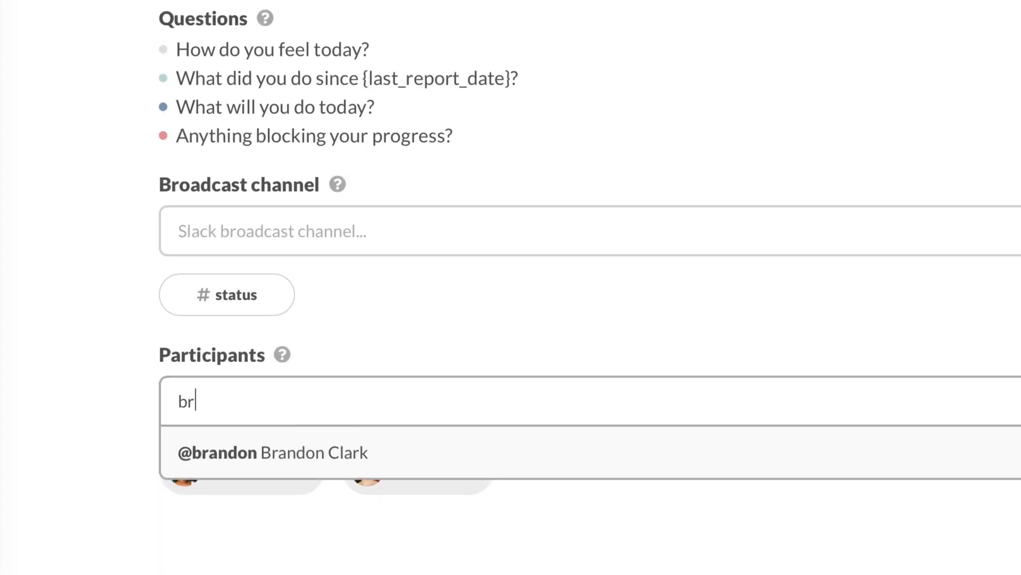
{"action": "left_click", "coordinate": [335, 470]}
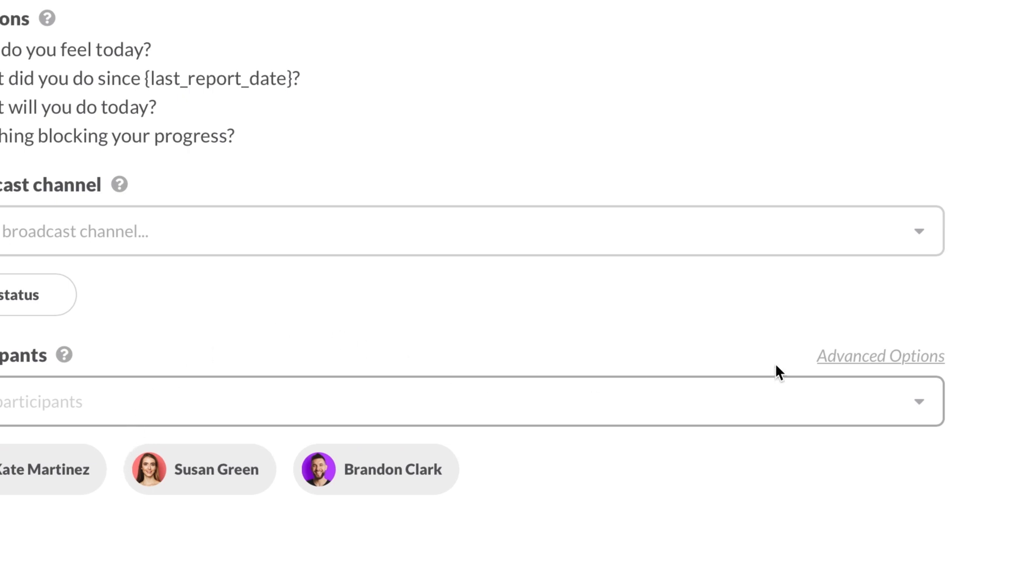
Step: In the advanced participant options, remove the first participant's Report privilege, grant the second participant Manage, and apply the privileges
{"action": "left_click", "coordinate": [894, 363]}
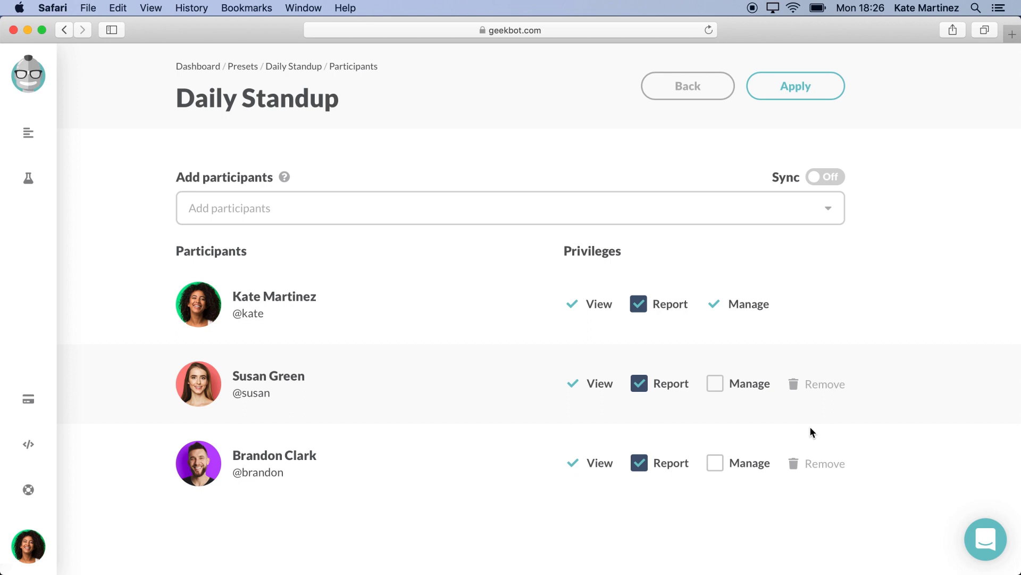
{"action": "mouse_move", "coordinate": [591, 316]}
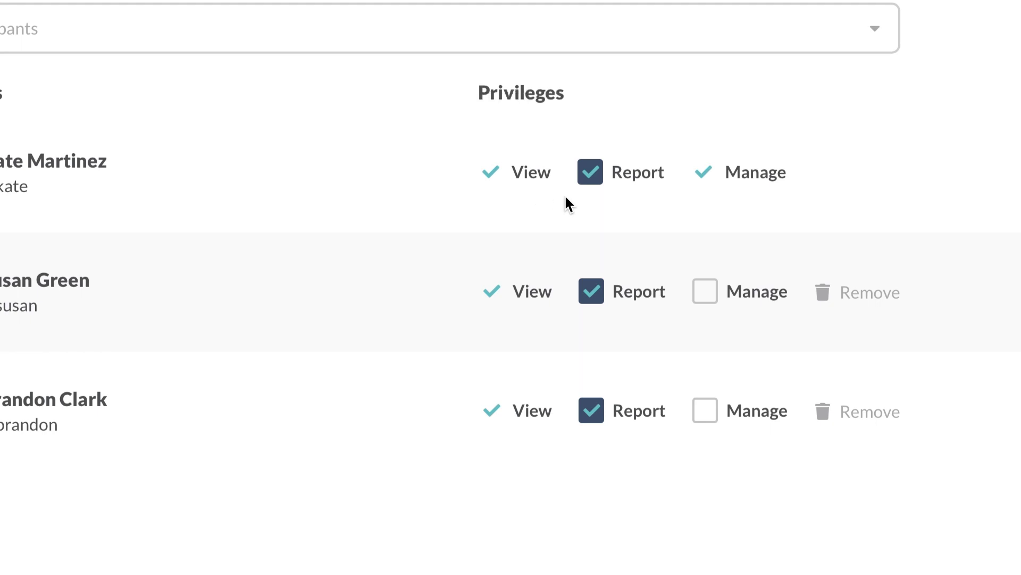
{"action": "mouse_move", "coordinate": [622, 178]}
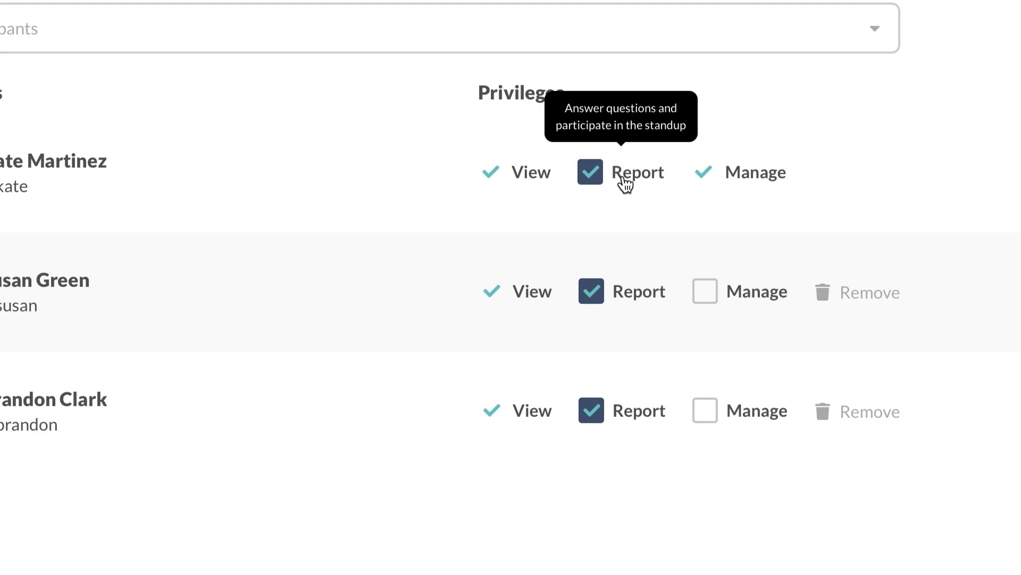
{"action": "mouse_move", "coordinate": [738, 181]}
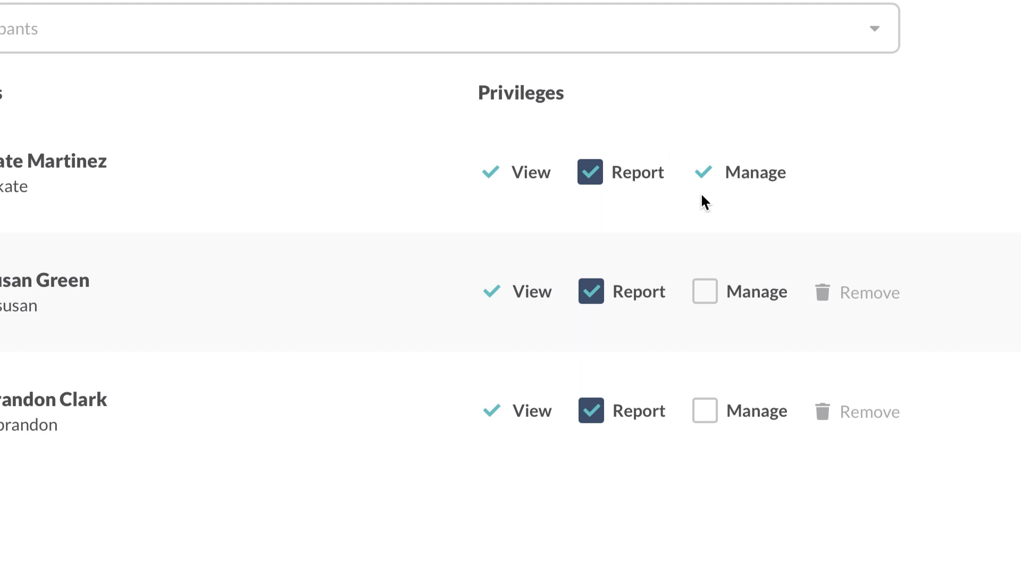
{"action": "left_click", "coordinate": [593, 178]}
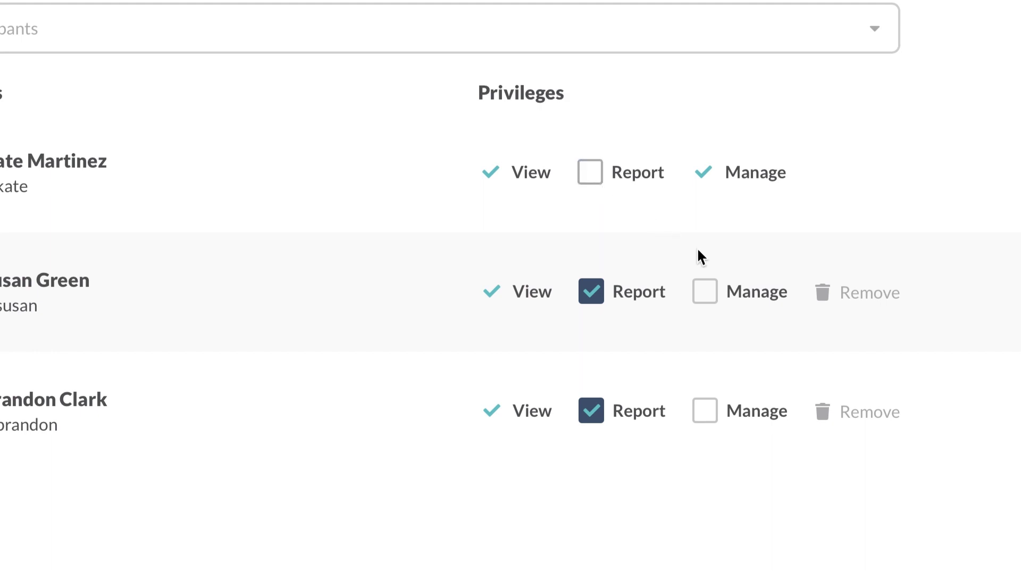
{"action": "left_click", "coordinate": [707, 297]}
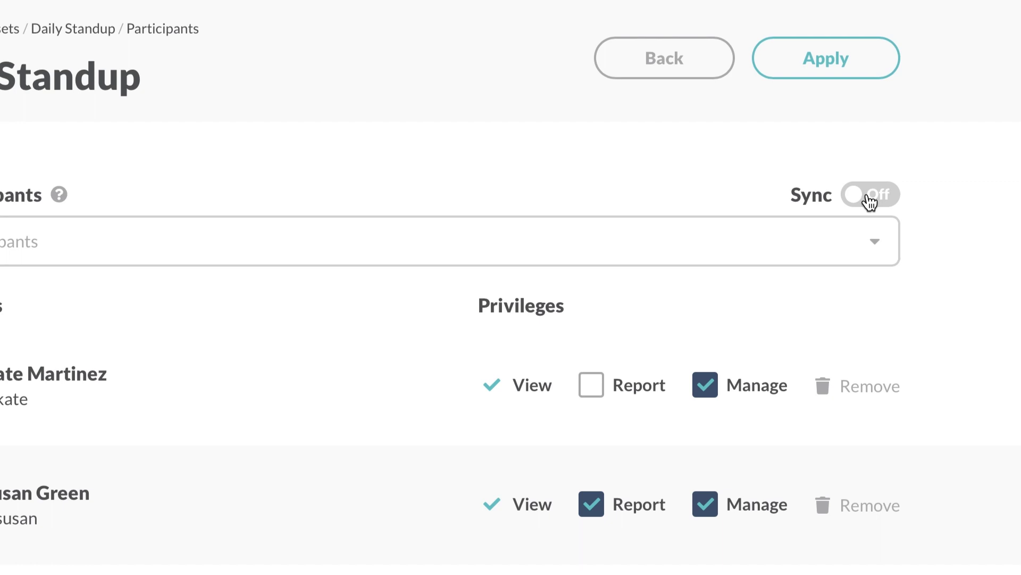
{"action": "left_click", "coordinate": [818, 68]}
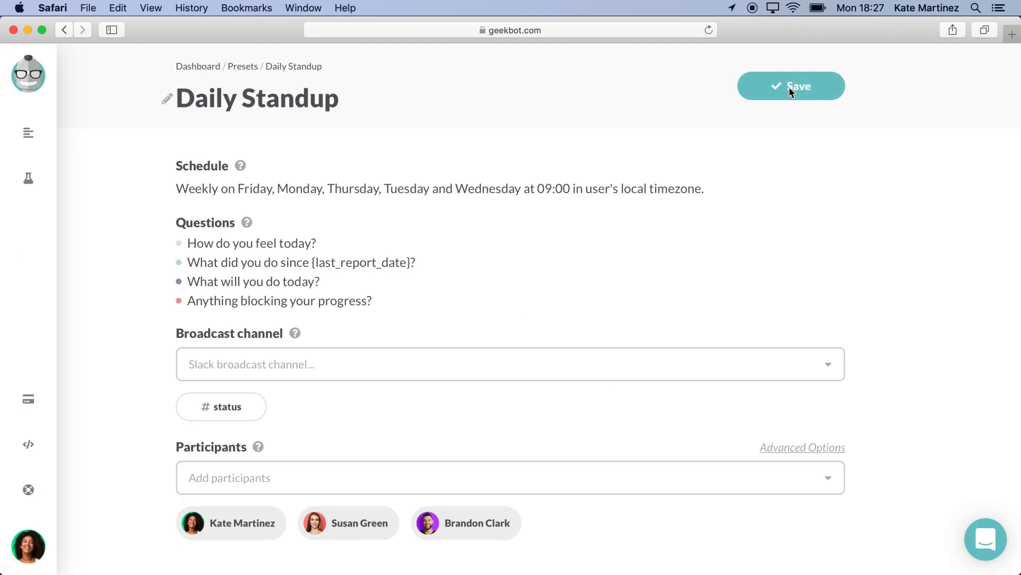
Step: Save the Daily Standup and dismiss the creation message to return to the standups overview
{"action": "left_click", "coordinate": [794, 87]}
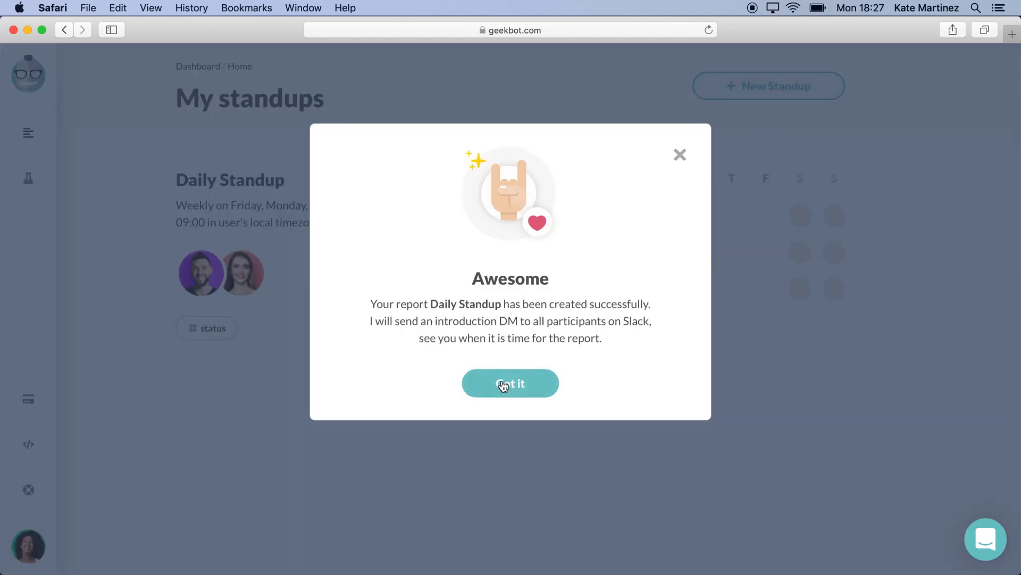
{"action": "left_click", "coordinate": [503, 384]}
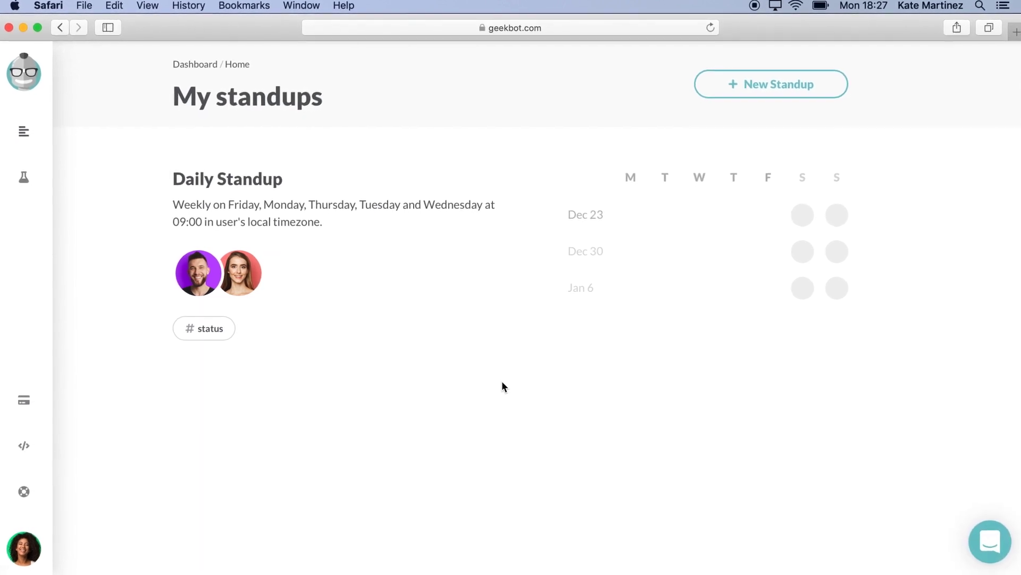